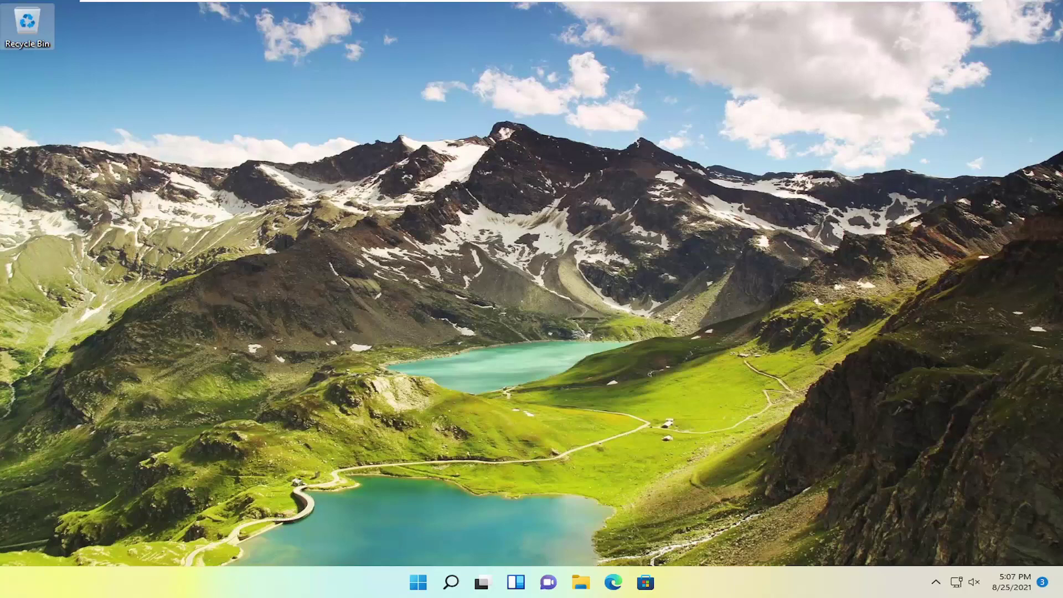
Open Xbox Game Bar from the 'game bar' search, view its Capturing settings, then close the overlay
left_click(451, 581)
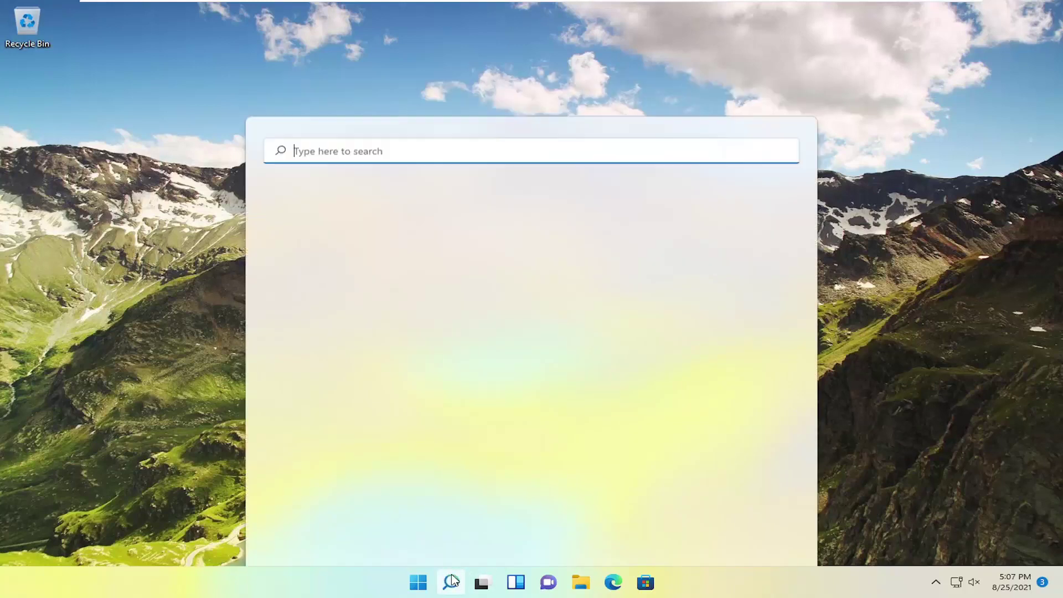
type("game bar")
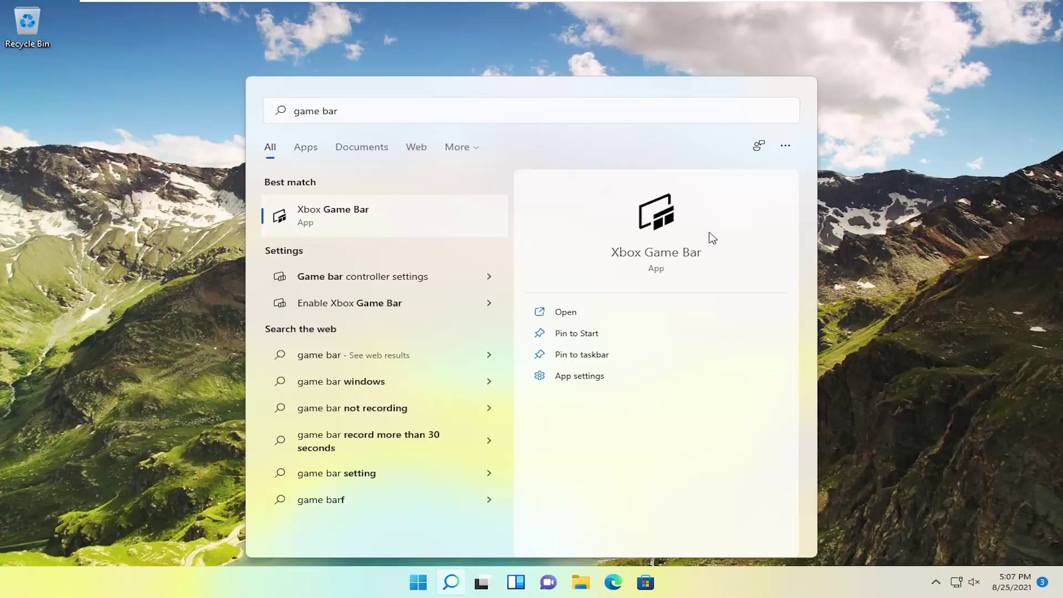
key("super+g")
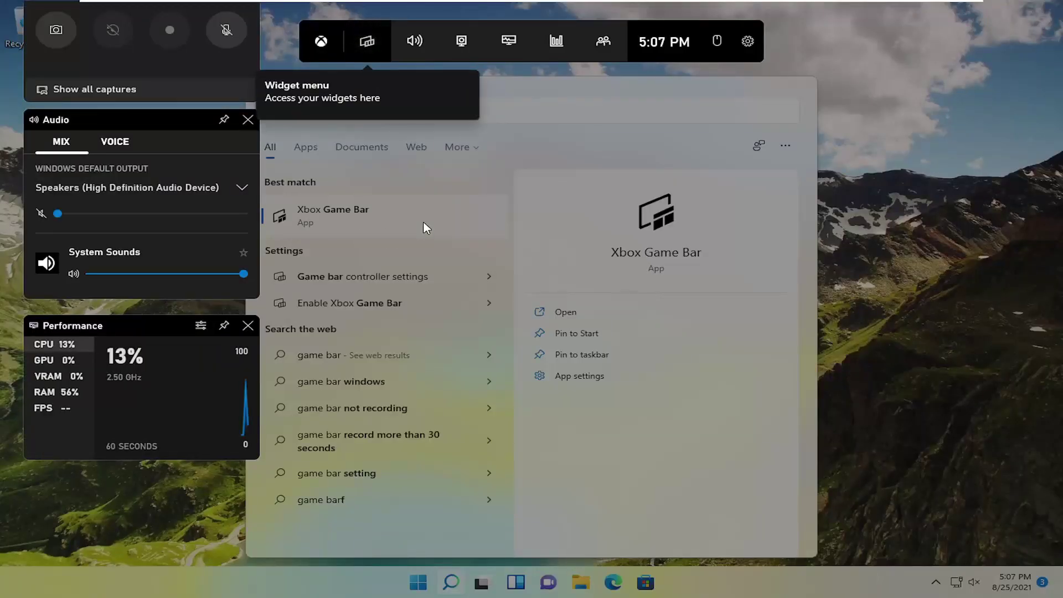
left_click(747, 42)
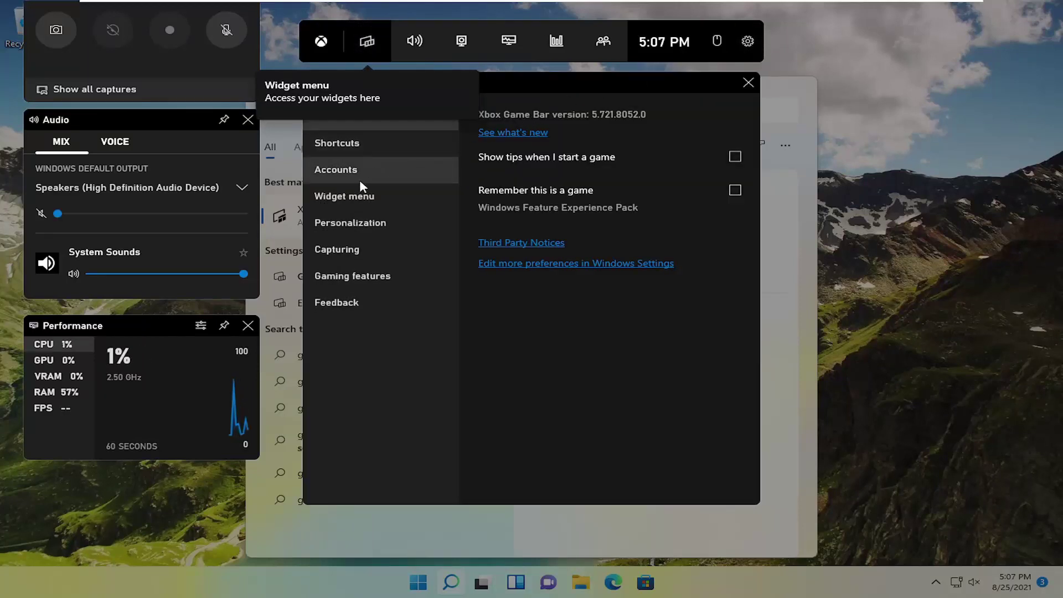
left_click(337, 256)
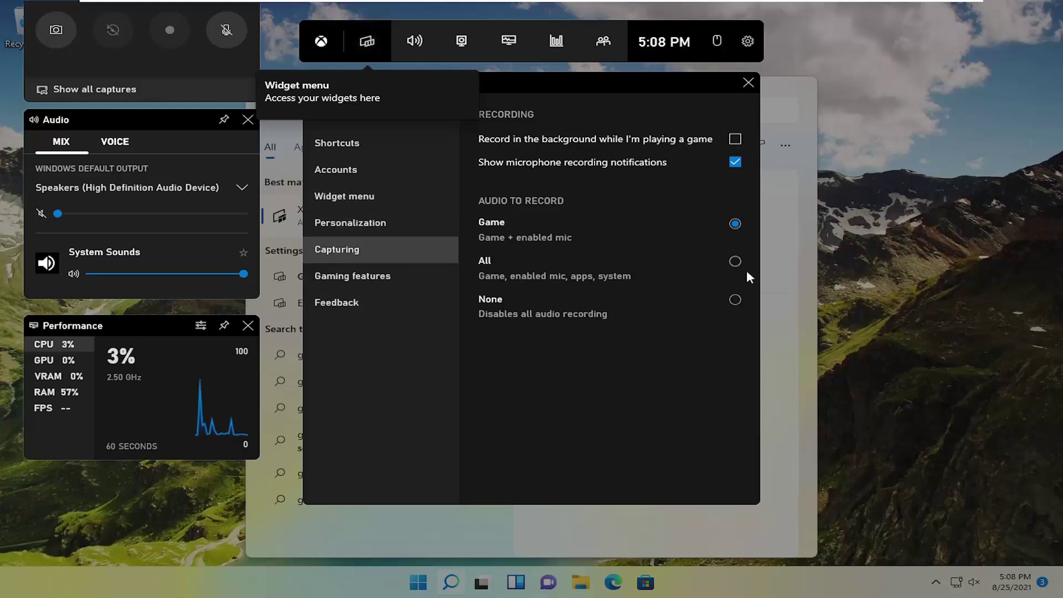
left_click(841, 156)
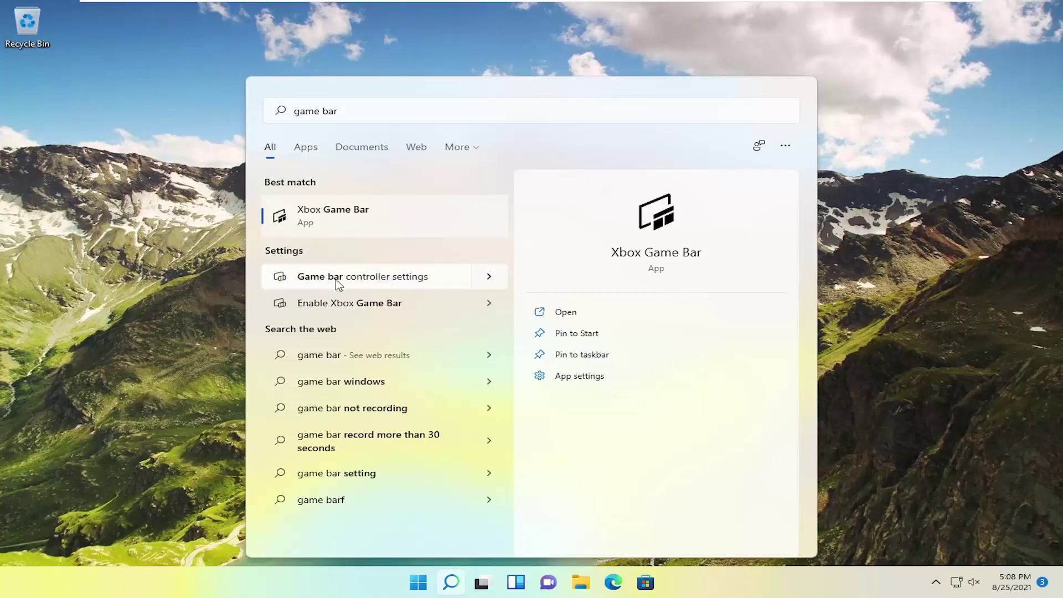
Go to Settings > Gaming > Xbox Game Bar and confirm controller-button opening is On
left_click(365, 285)
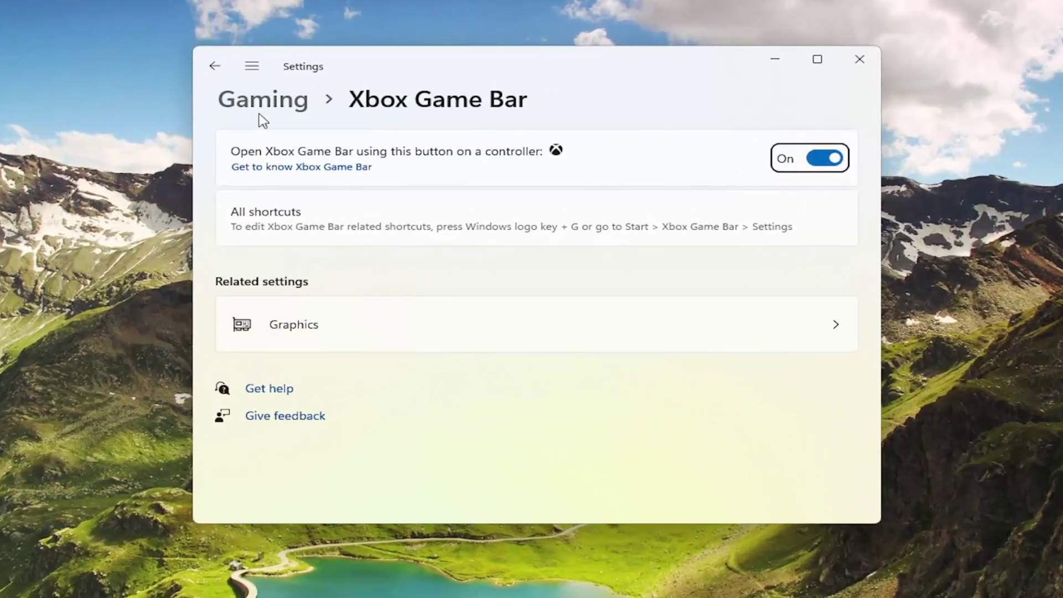
left_click(214, 66)
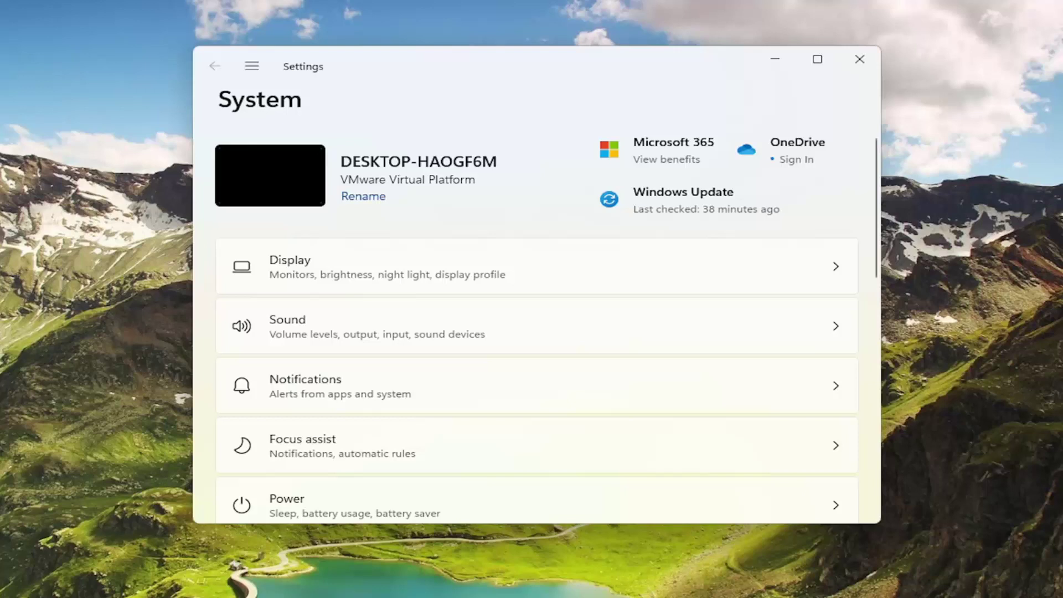
key("super")
key("Escape")
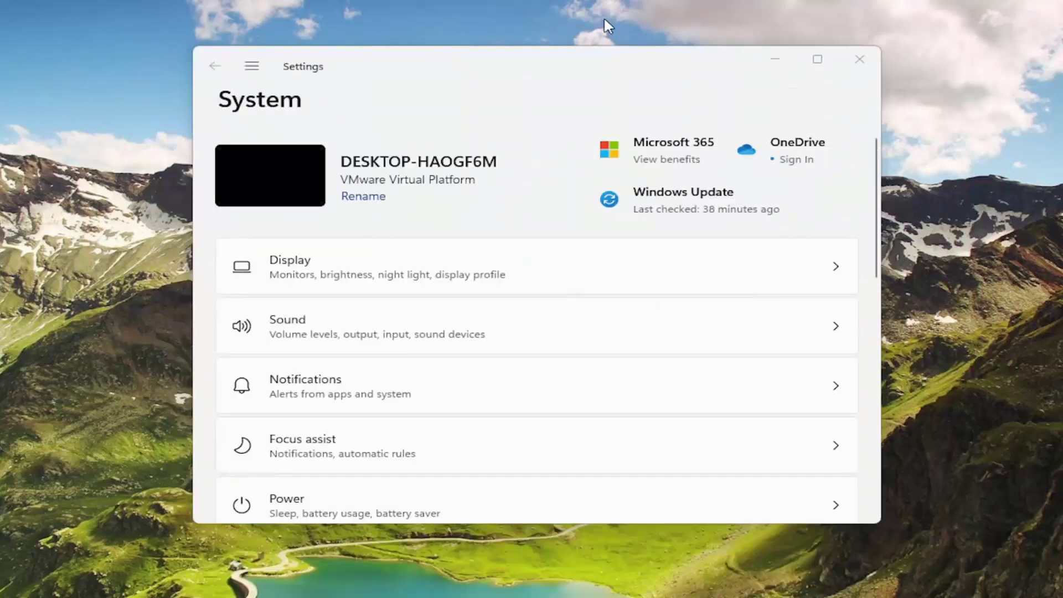
left_click(252, 67)
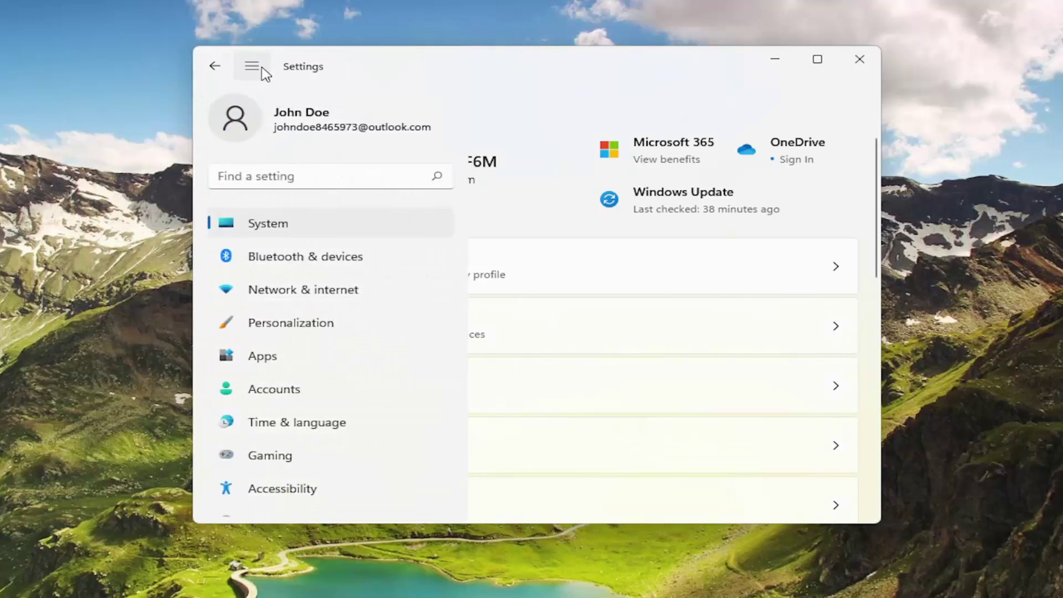
scroll(293, 292, "down", 1)
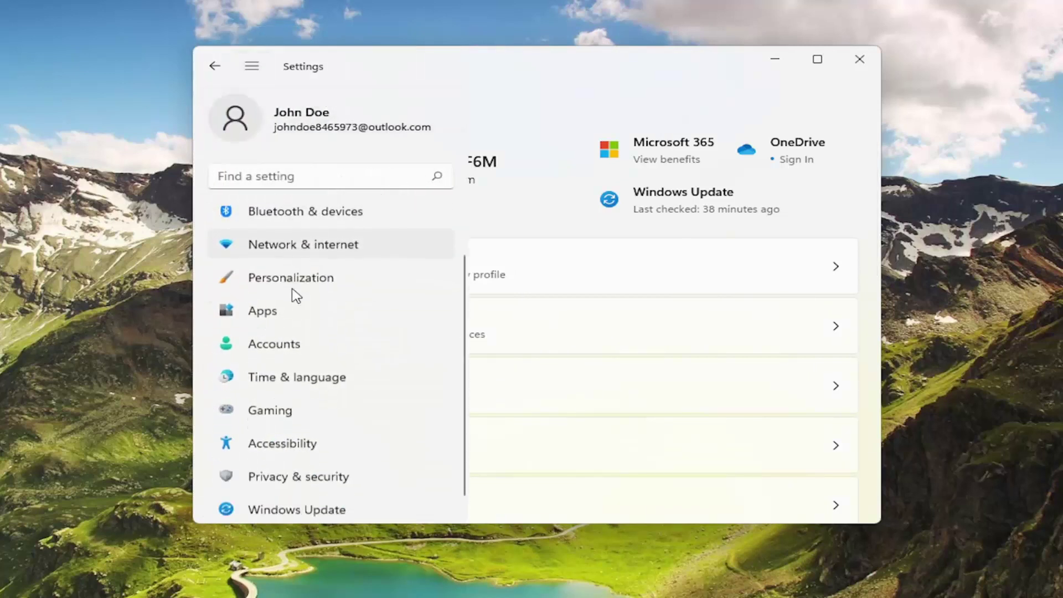
left_click(260, 416)
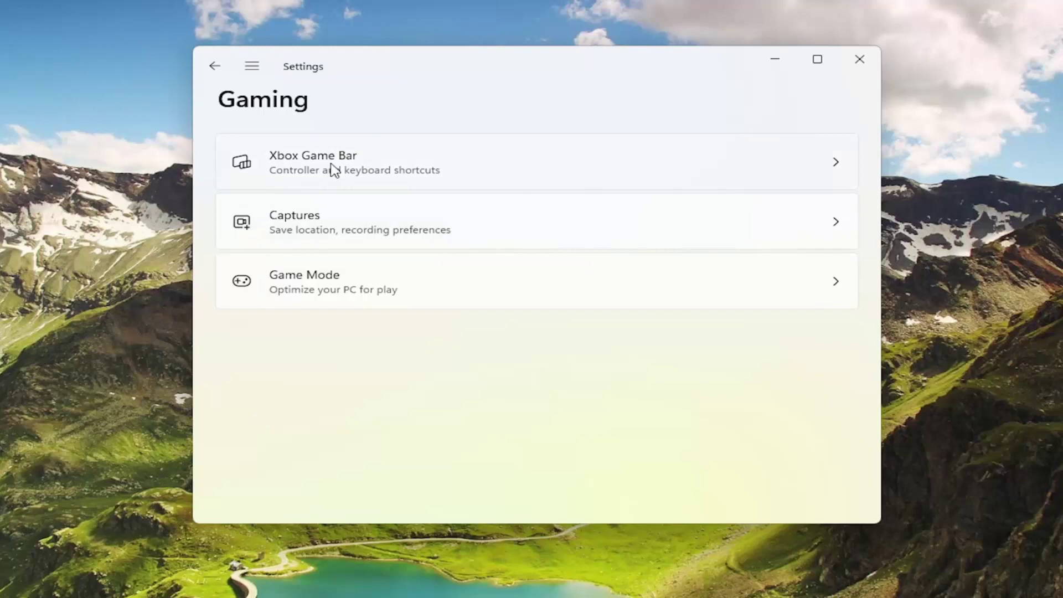
left_click(352, 168)
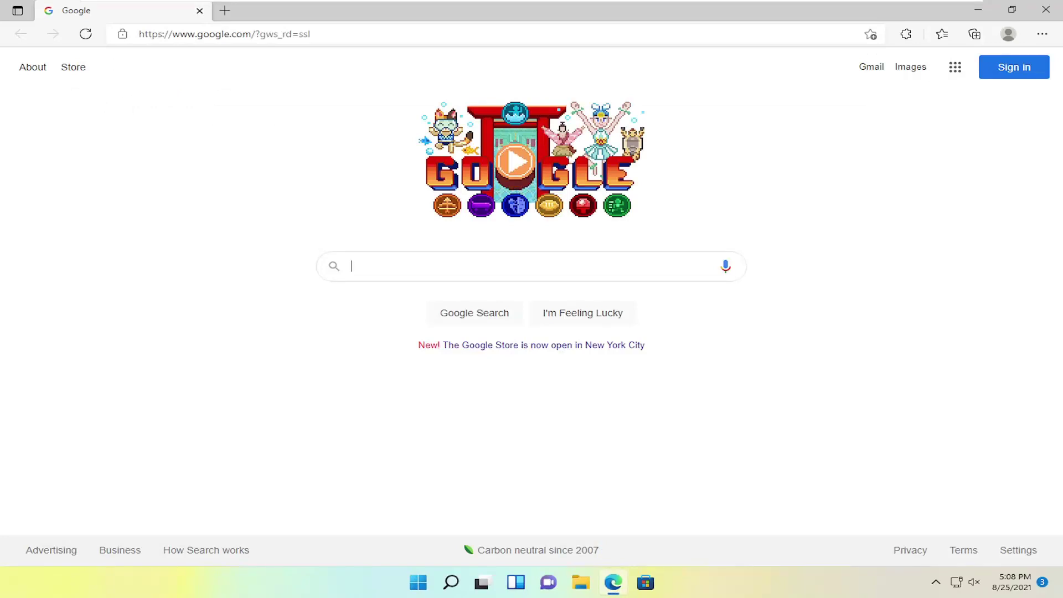
Paste the Microsoft download page URL, select the x64 .msu package and download it
left_click(311, 35)
type("https://www.microsoft.com/en-us/download/details.aspx?id=48231")
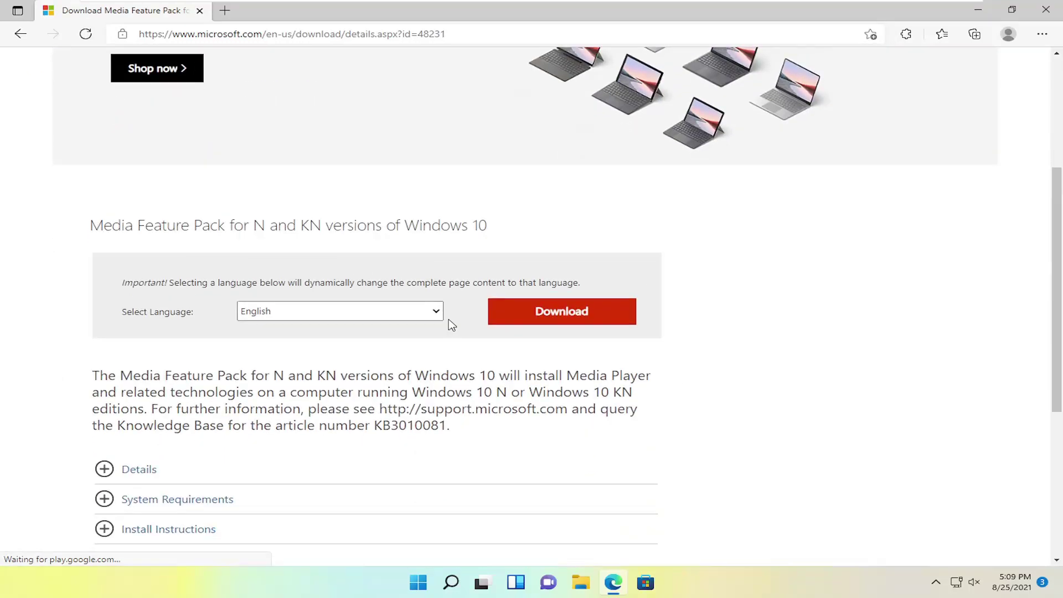
left_click(557, 316)
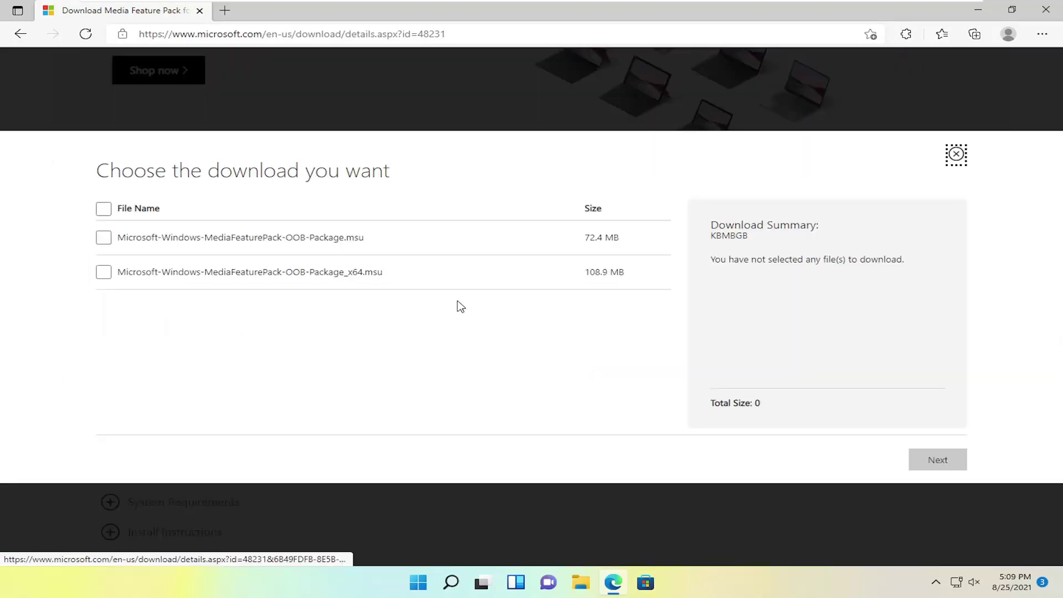
left_click(105, 272)
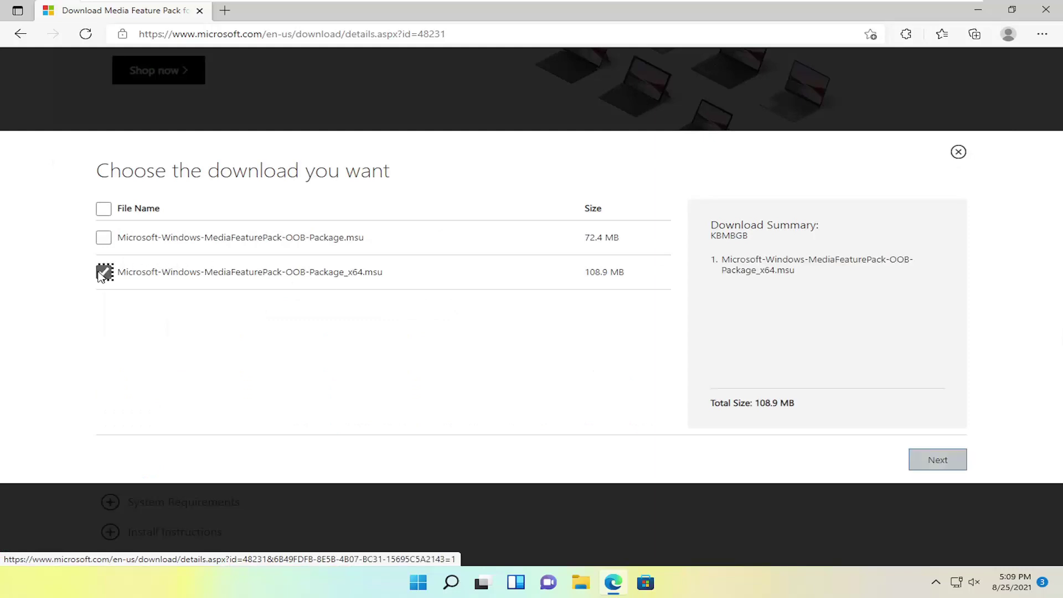
left_click(927, 455)
scroll(269, 364, "down", 1)
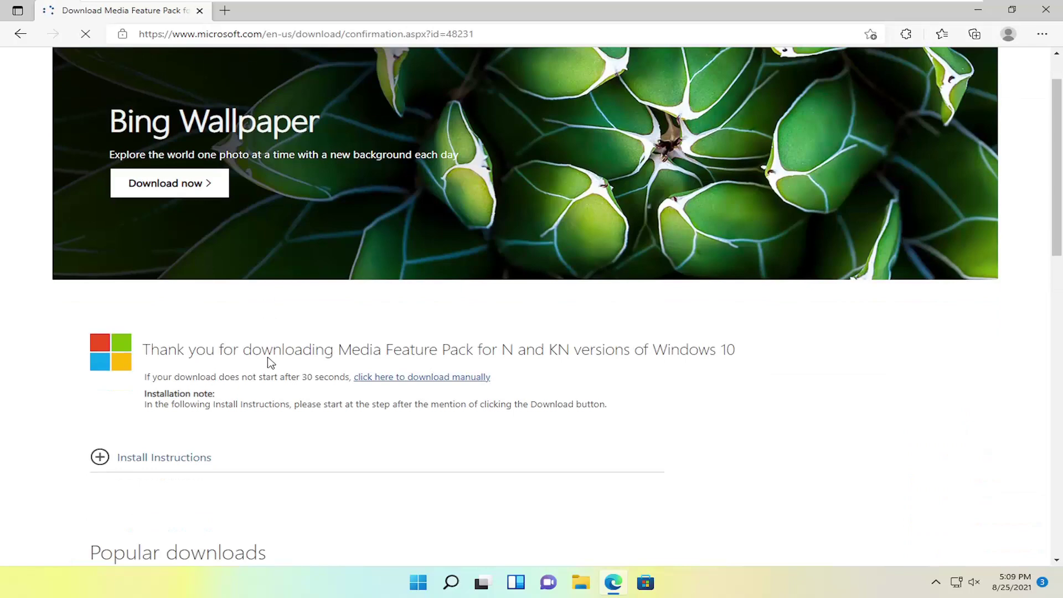
scroll(259, 366, "down", 1)
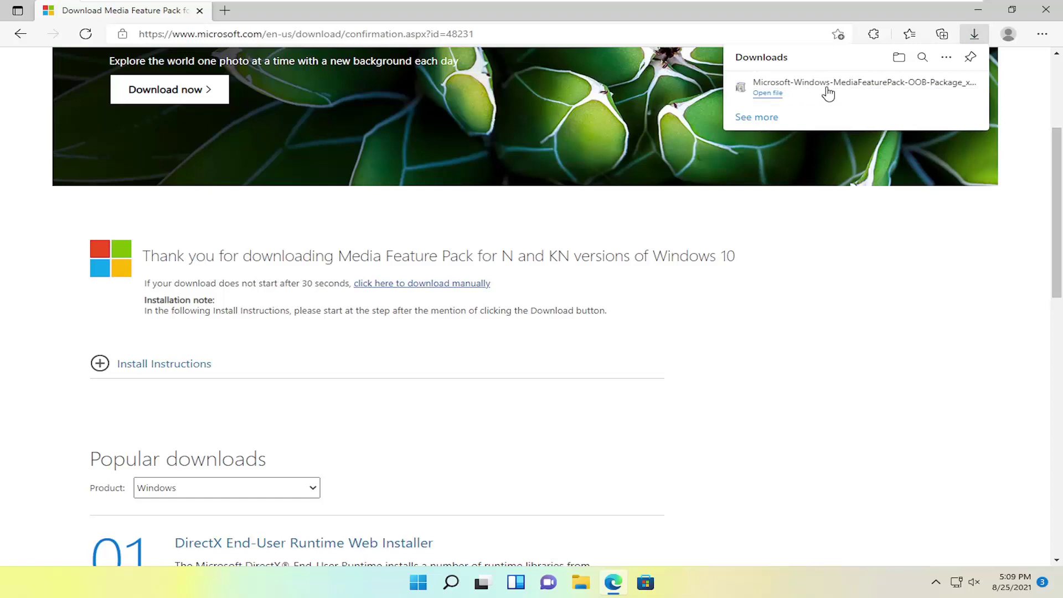
Open the downloaded KB3010081 package, confirm with Yes and accept the license terms
left_click(838, 93)
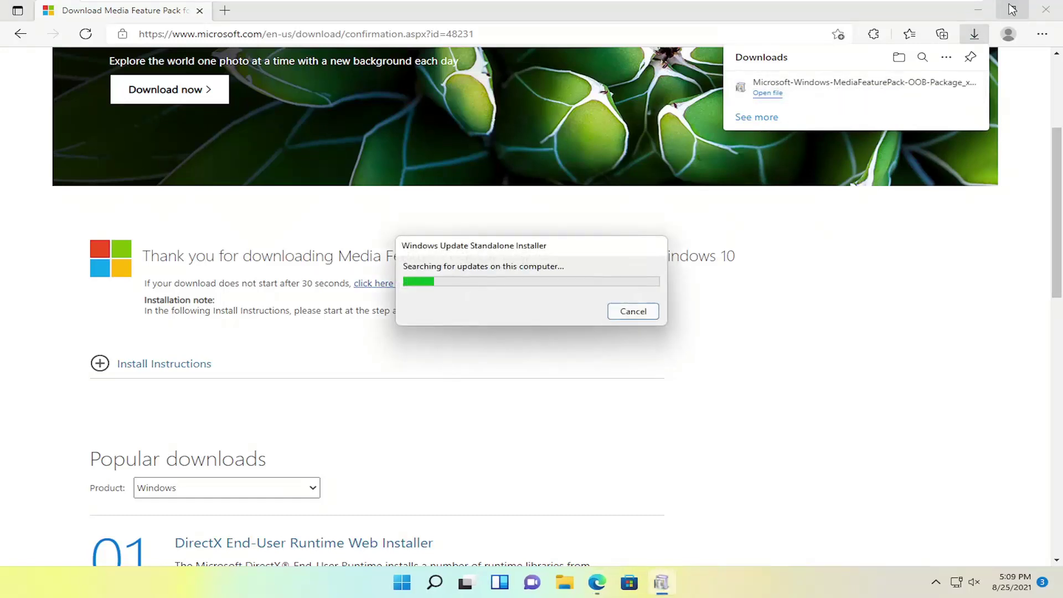
left_click(1034, 17)
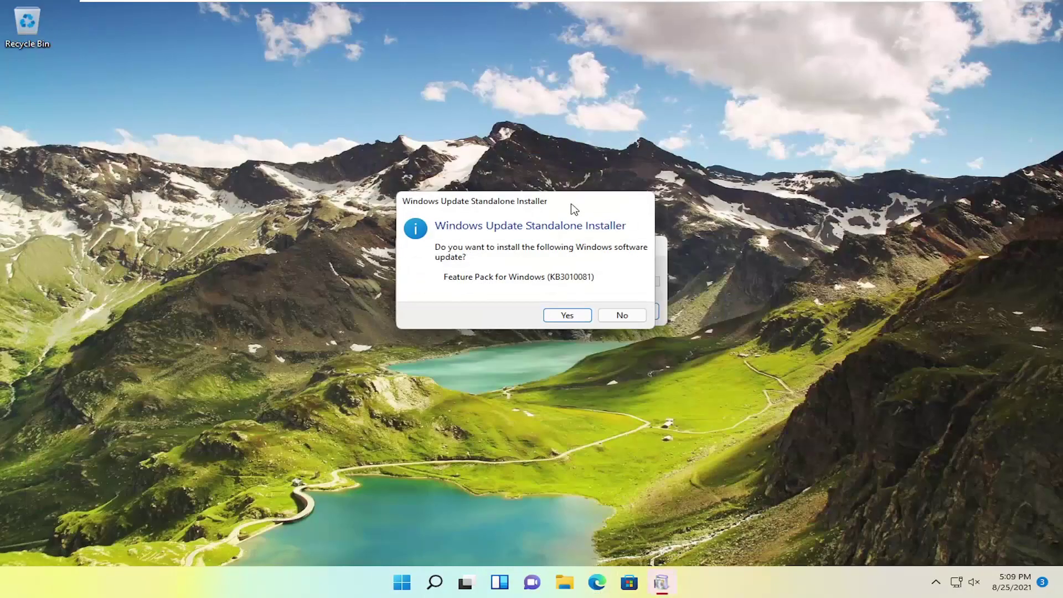
left_click(565, 316)
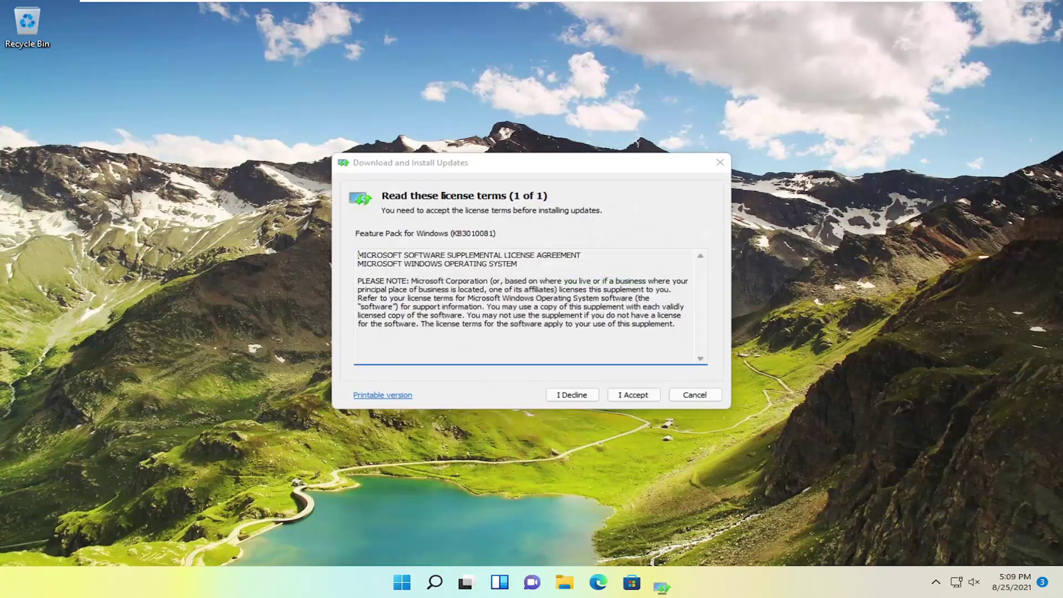
left_click(634, 398)
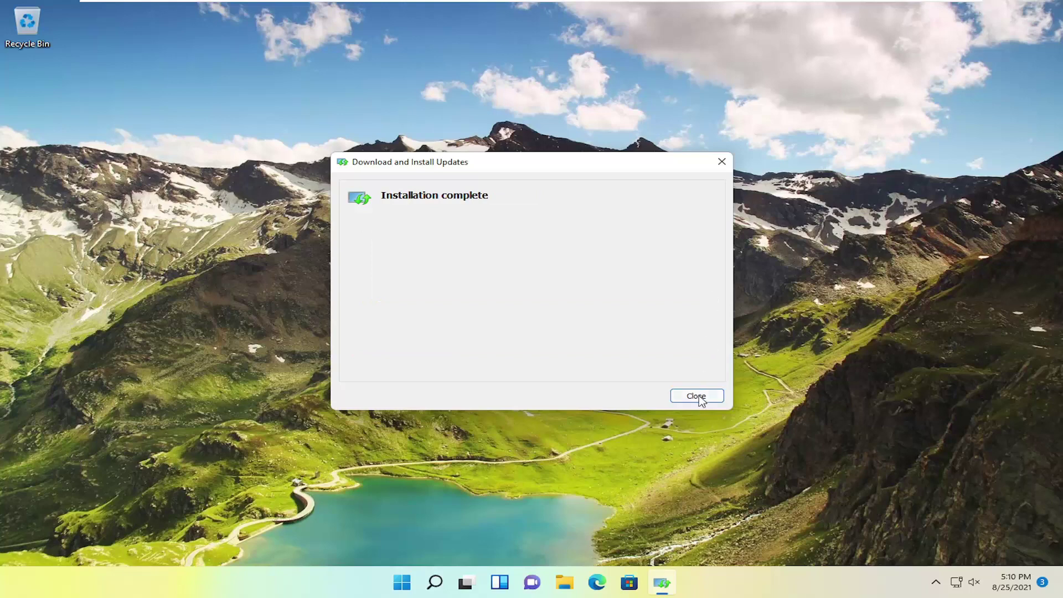
Close the finished installer and open the Start quick-link menu for restart options
left_click(696, 396)
right_click(418, 582)
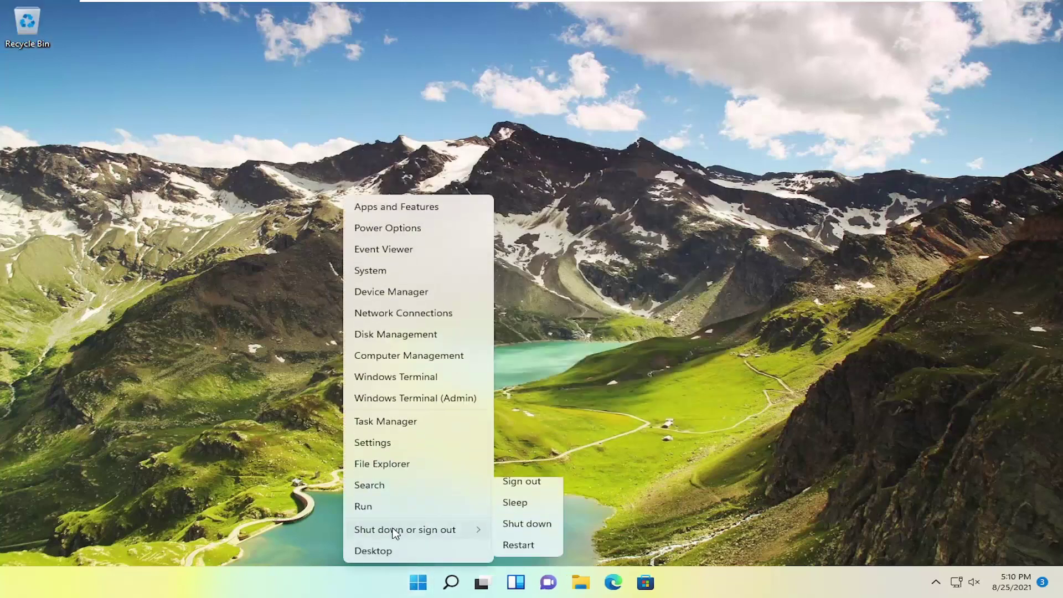